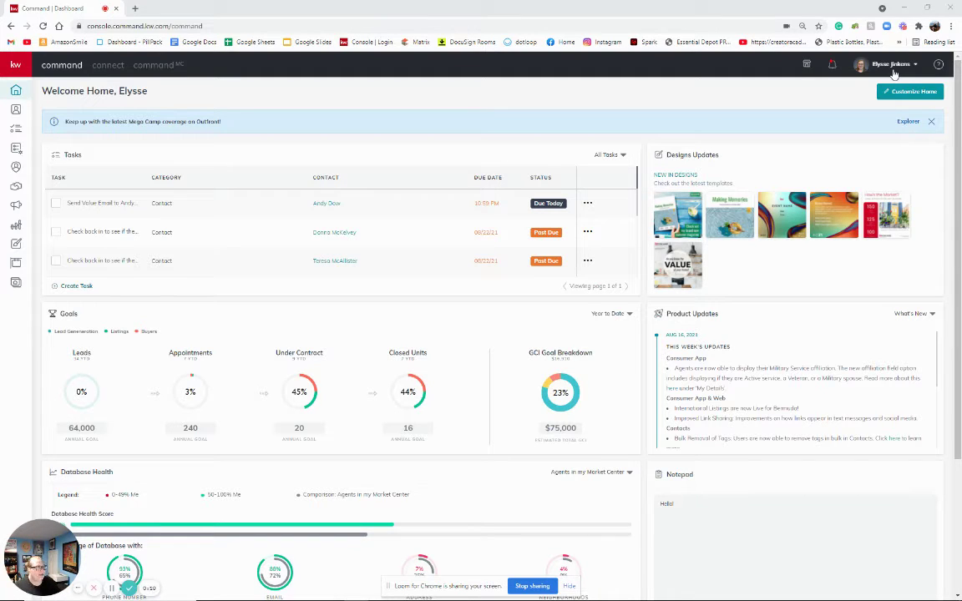
Switch the dashboard from the personal account to the team account
left_click(892, 67)
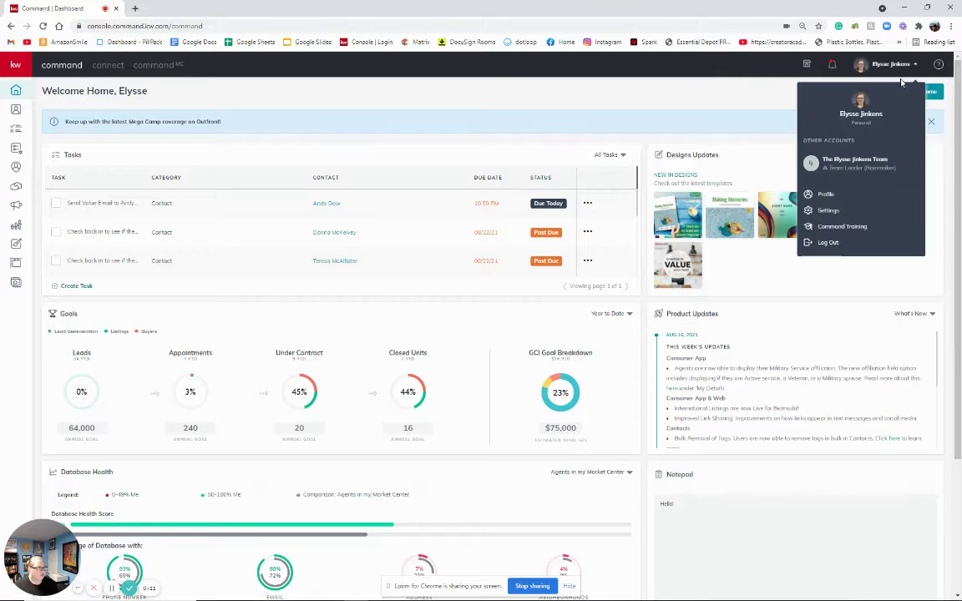
left_click(860, 171)
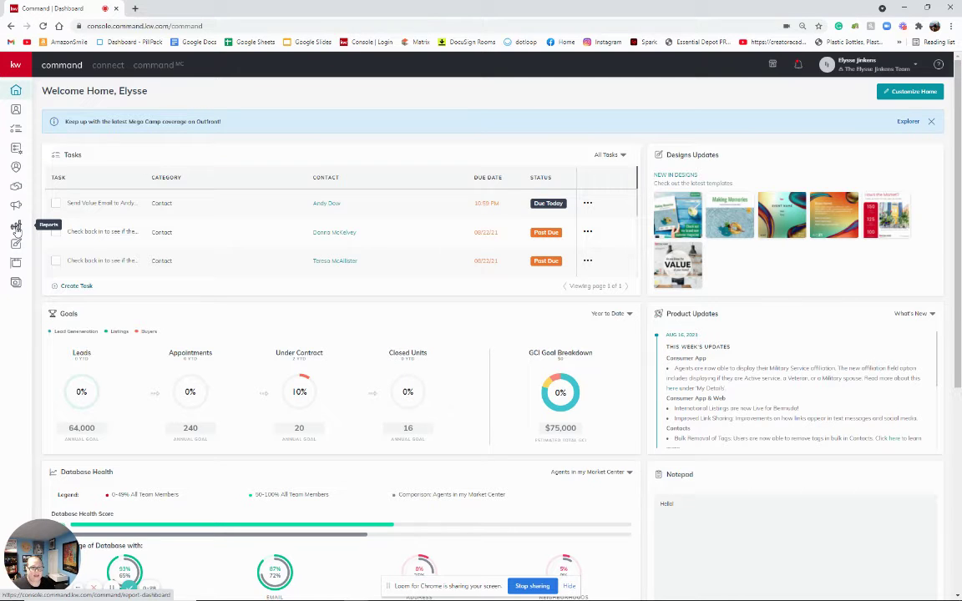
Open the Goals report in the Reports area
left_click(16, 226)
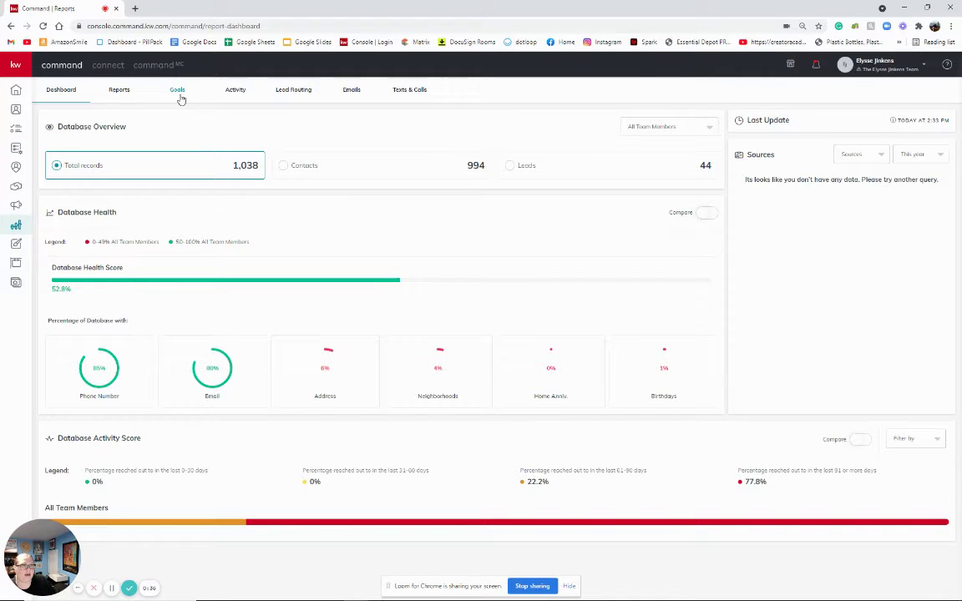
left_click(181, 99)
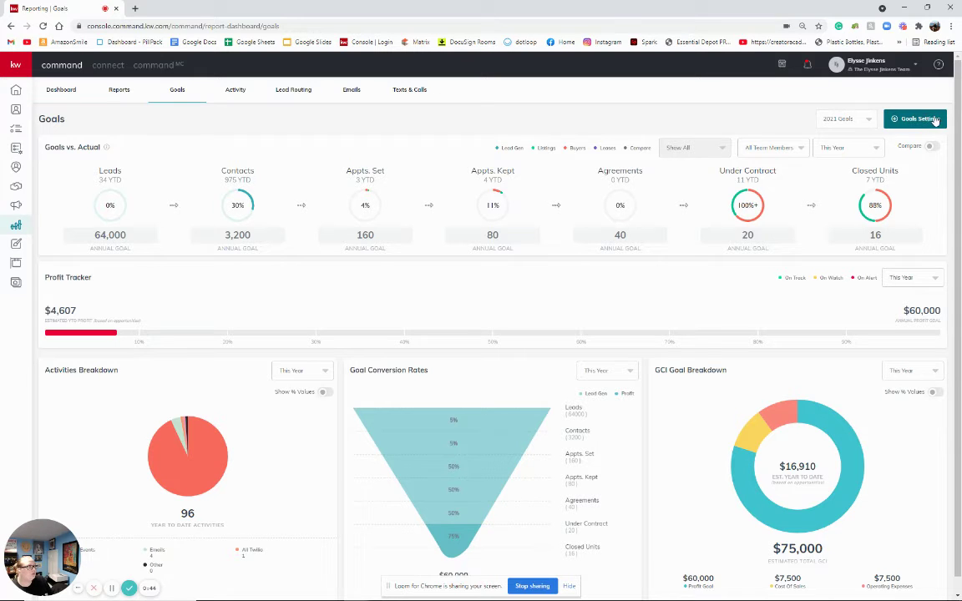
Launch the Kelle Guides goal-setting guide via Goals Settings and begin with Get Started
left_click(943, 121)
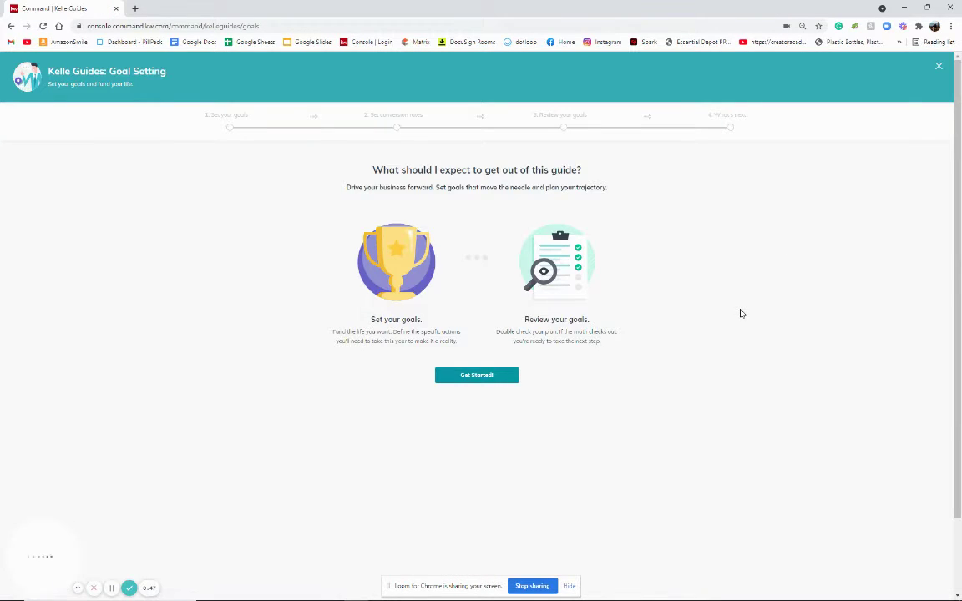
left_click(467, 375)
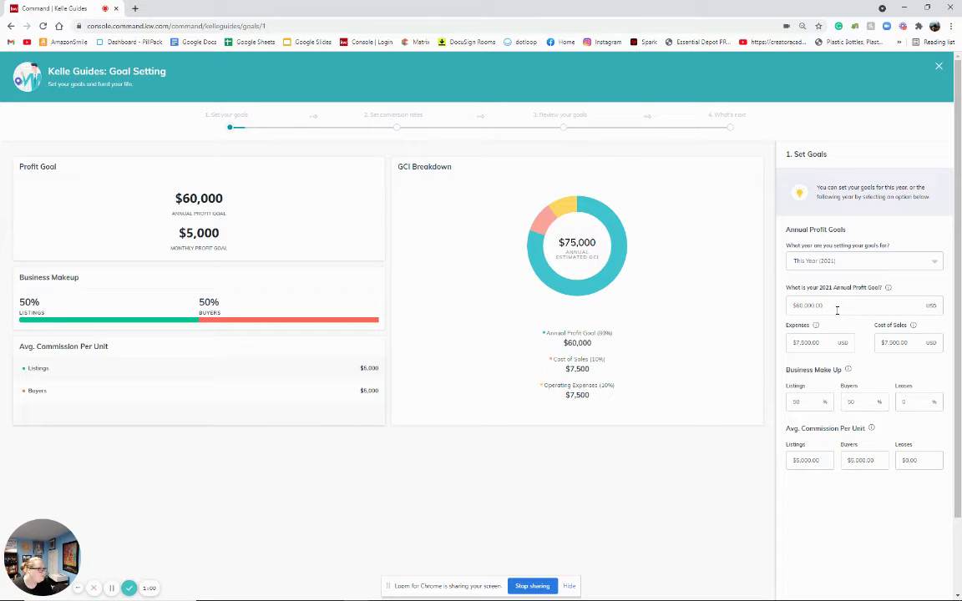
Change the annual profit goal from $60,000 to $100,000 and review the $7,500 expenses and cost of sales
triple_click(837, 310)
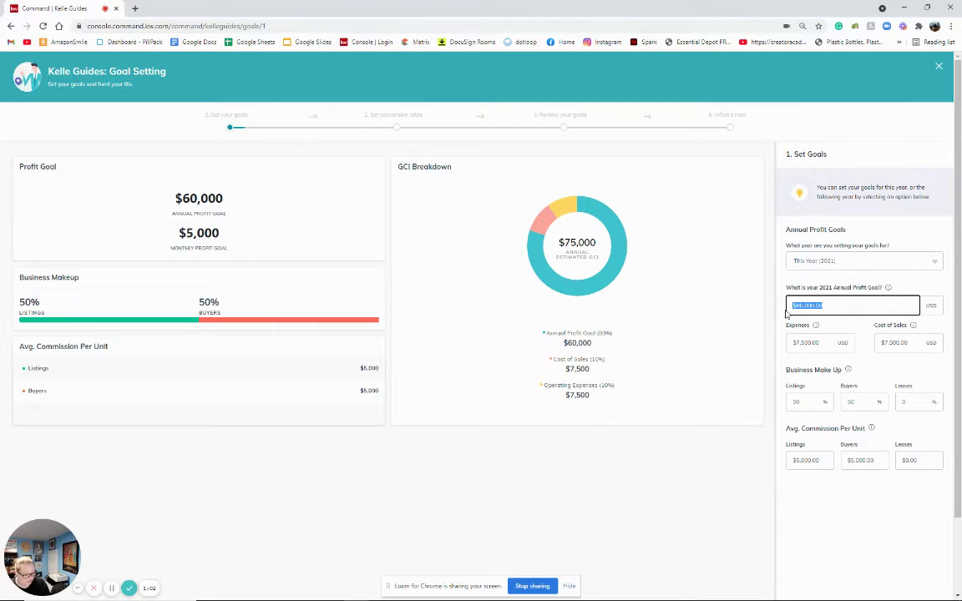
type("100,000")
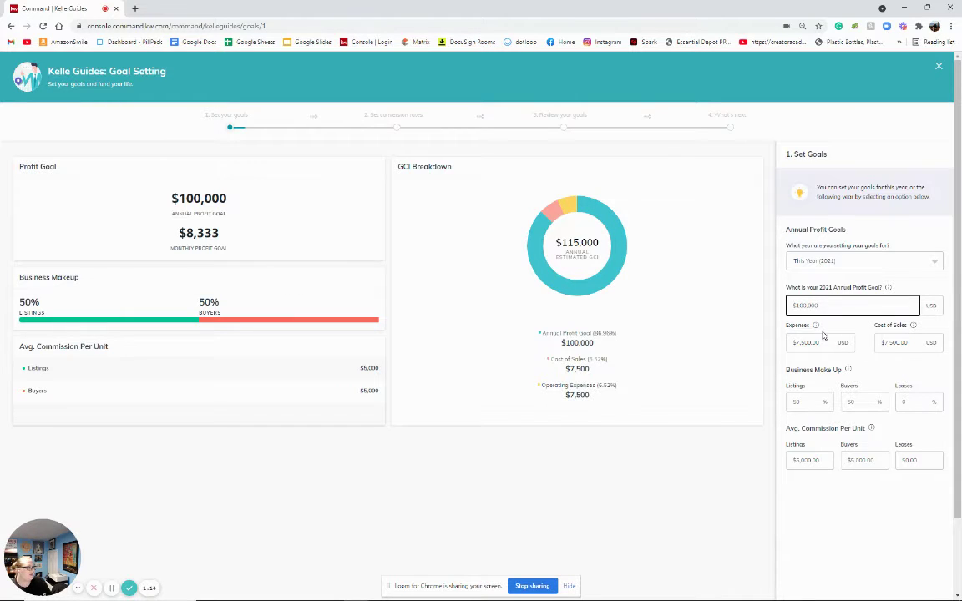
mouse_move(817, 327)
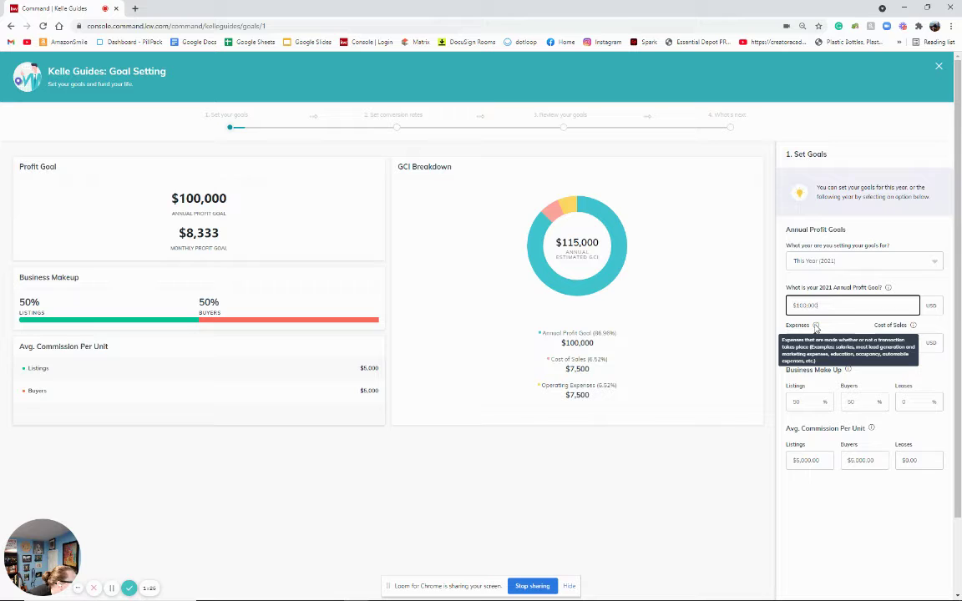
key("Tab")
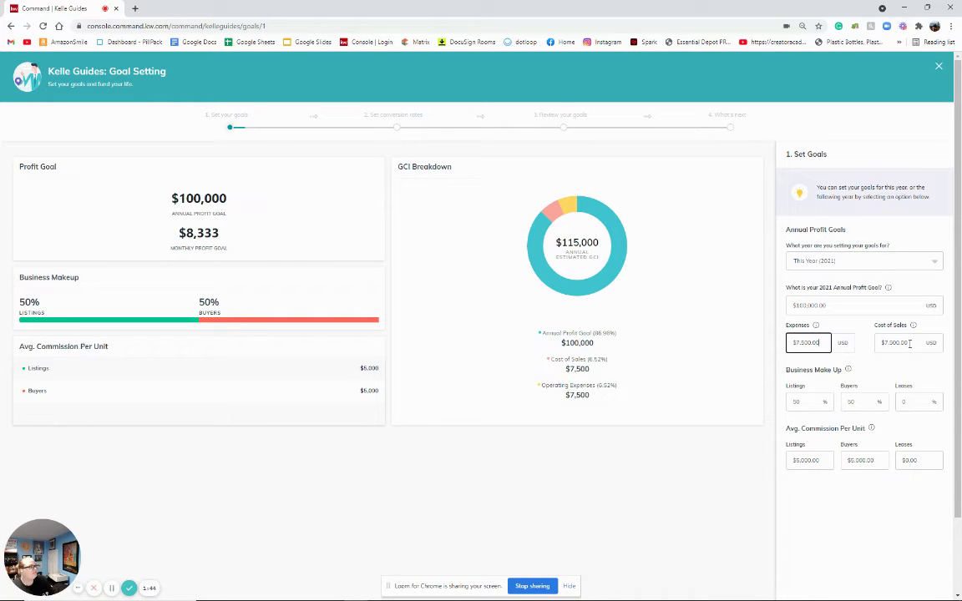
mouse_move(914, 327)
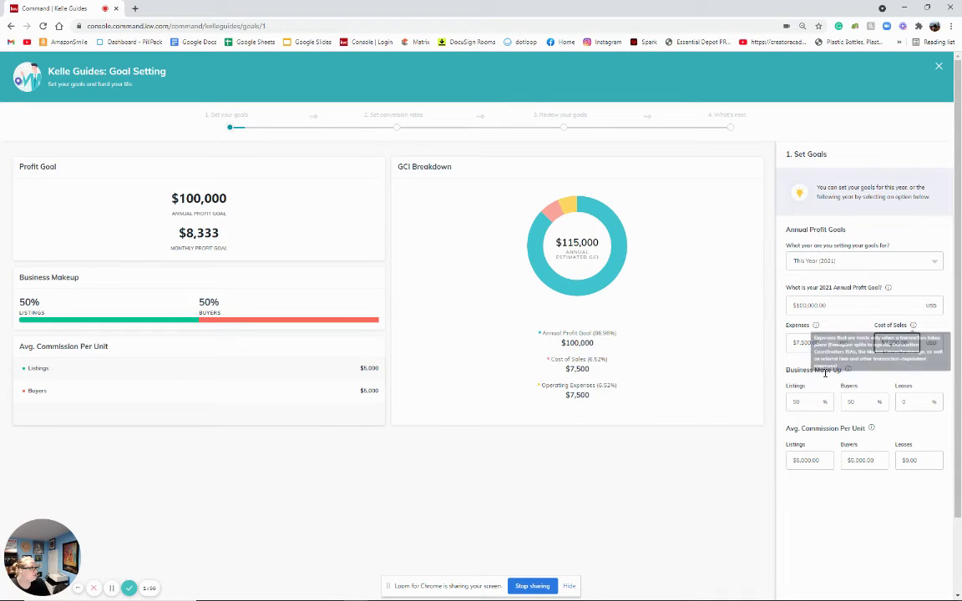
left_click(909, 343)
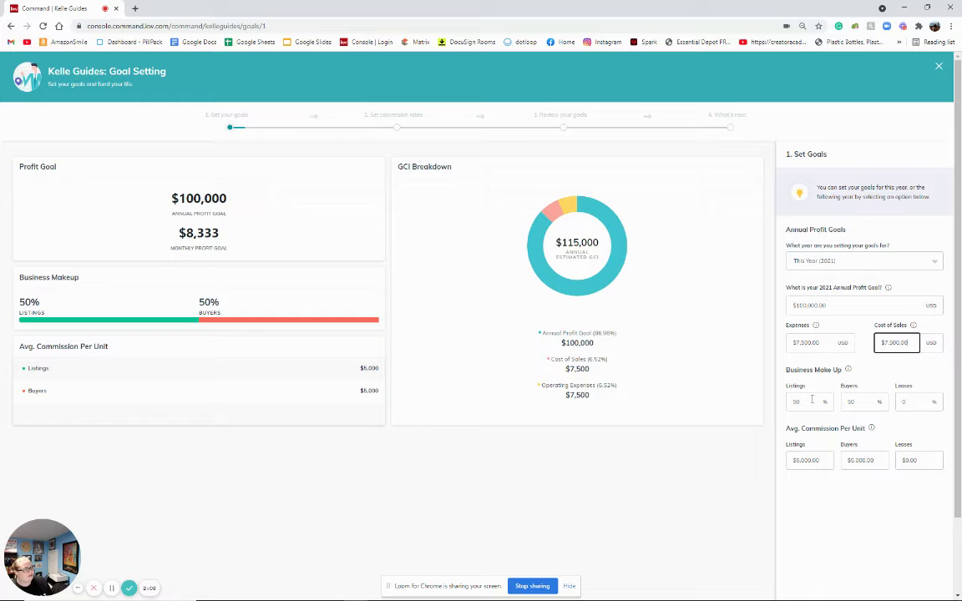
mouse_move(848, 373)
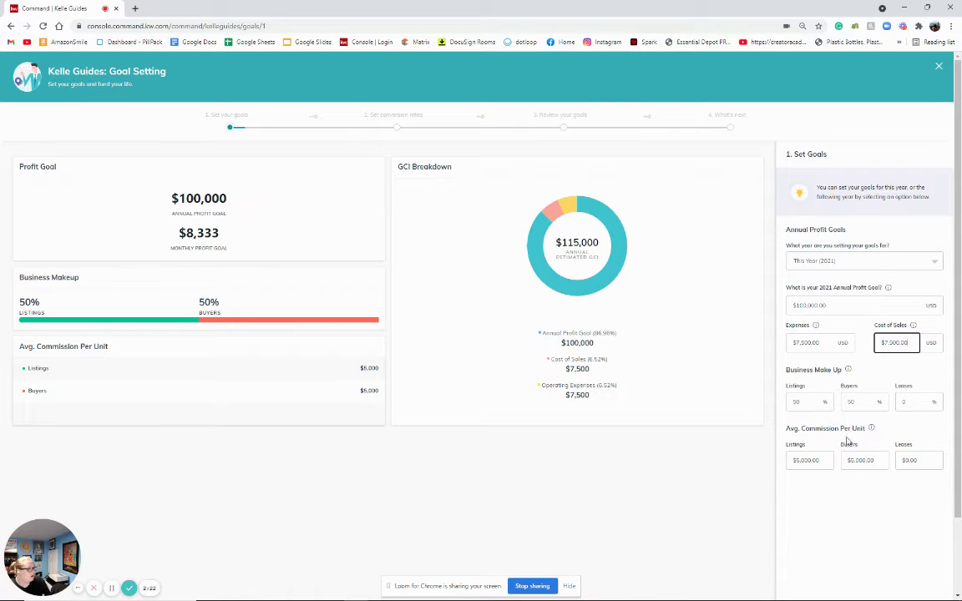
Replace the Listings average commission per unit with 7,500,000
left_click(797, 458)
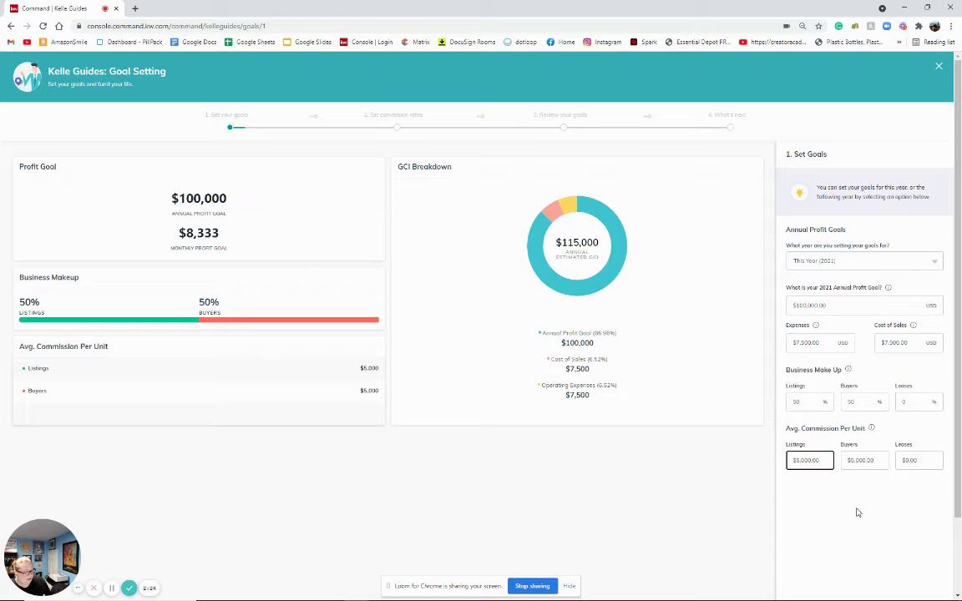
key("ctrl+a")
key("BackSpace")
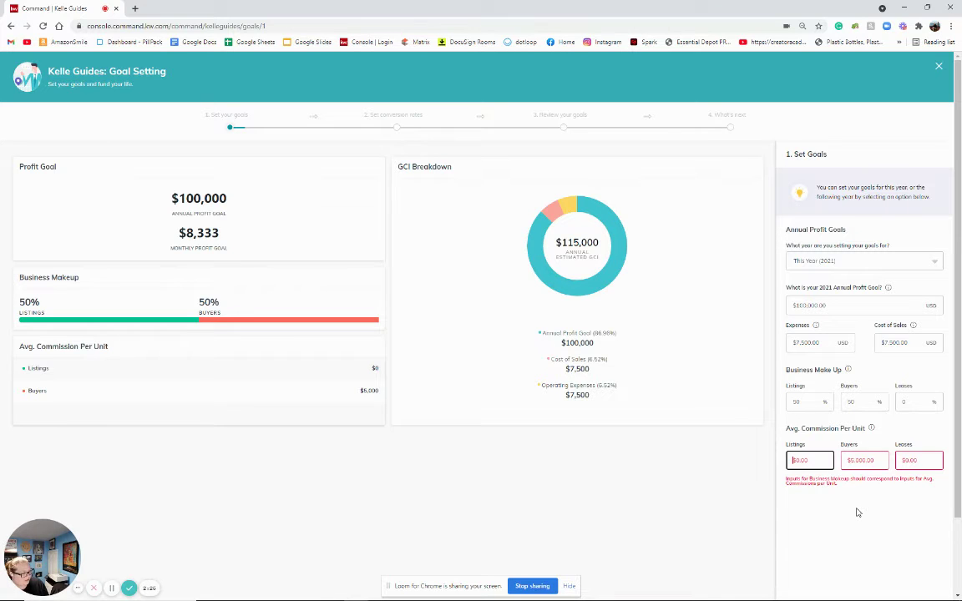
type("7,500,00")
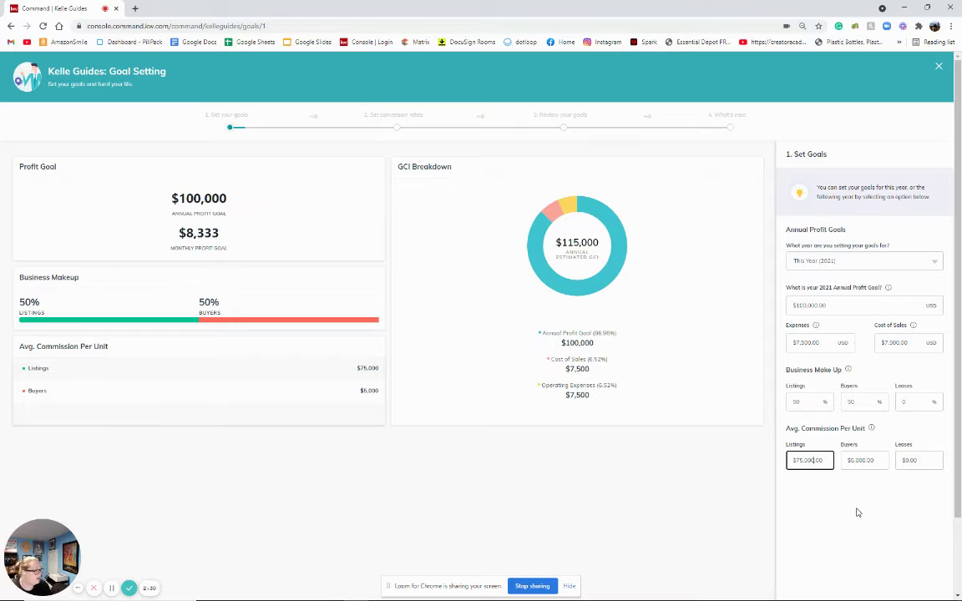
type("0")
key("Tab")
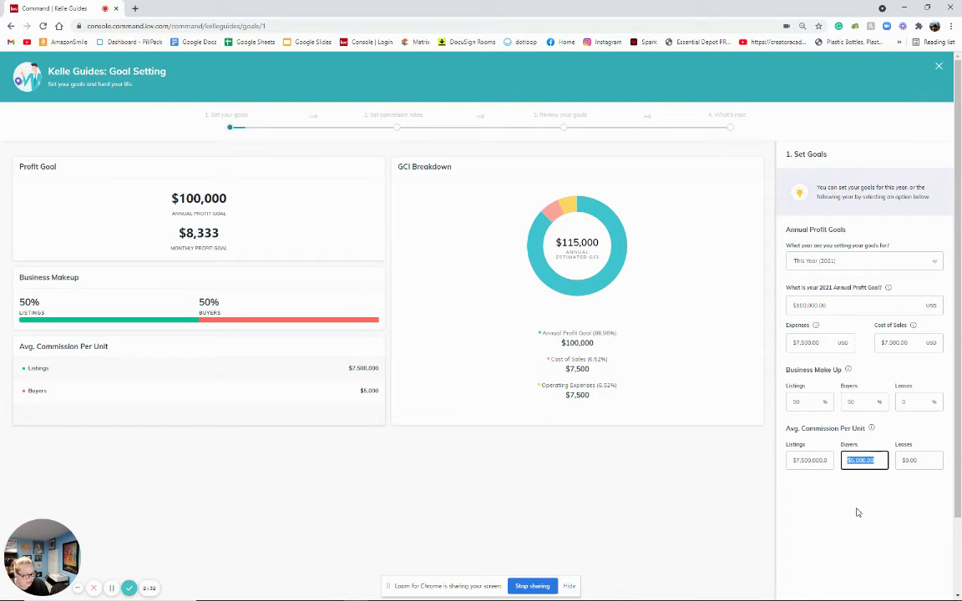
Set the Buyers average commission per unit to $7,500
type("7500")
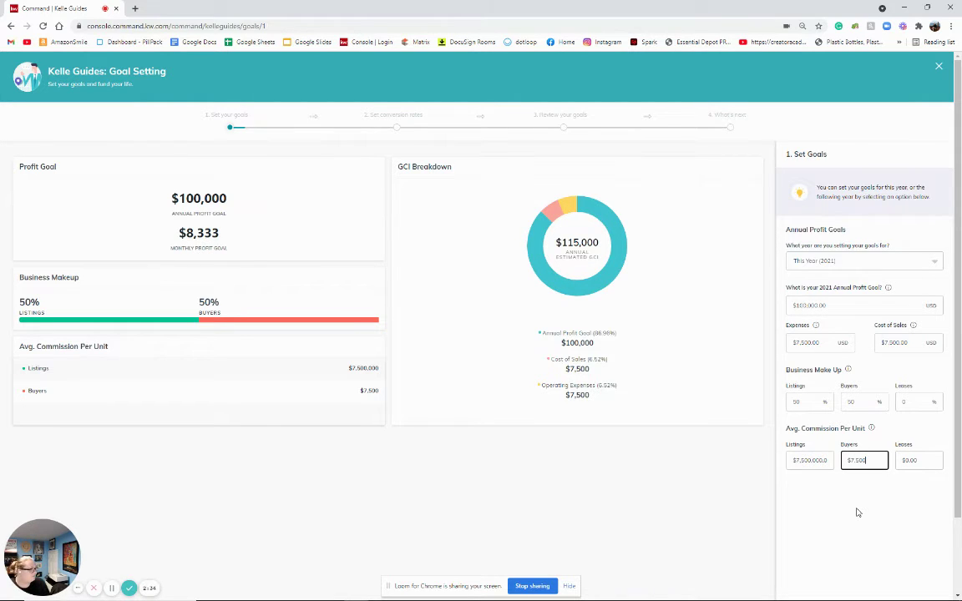
left_click(857, 512)
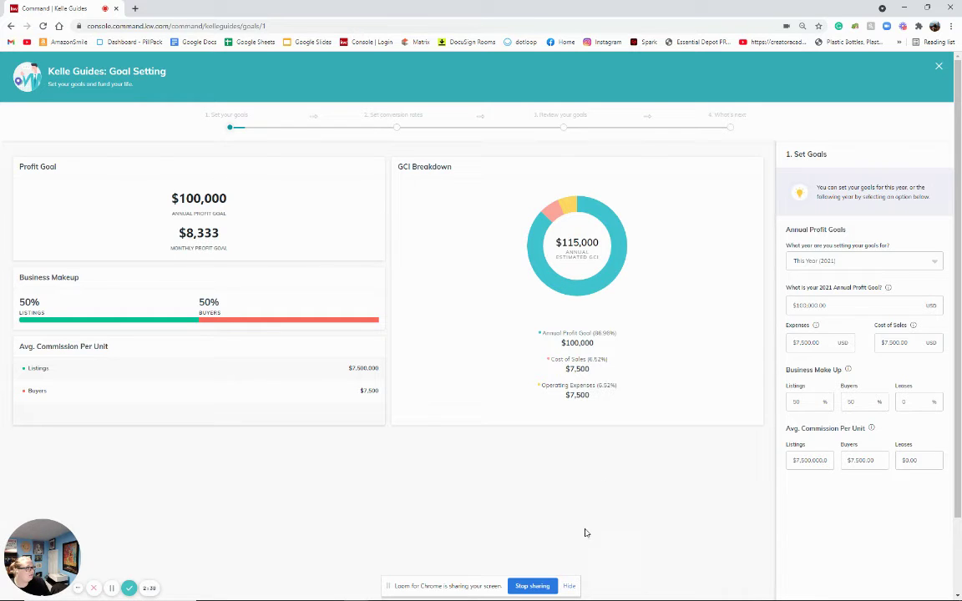
left_click(574, 589)
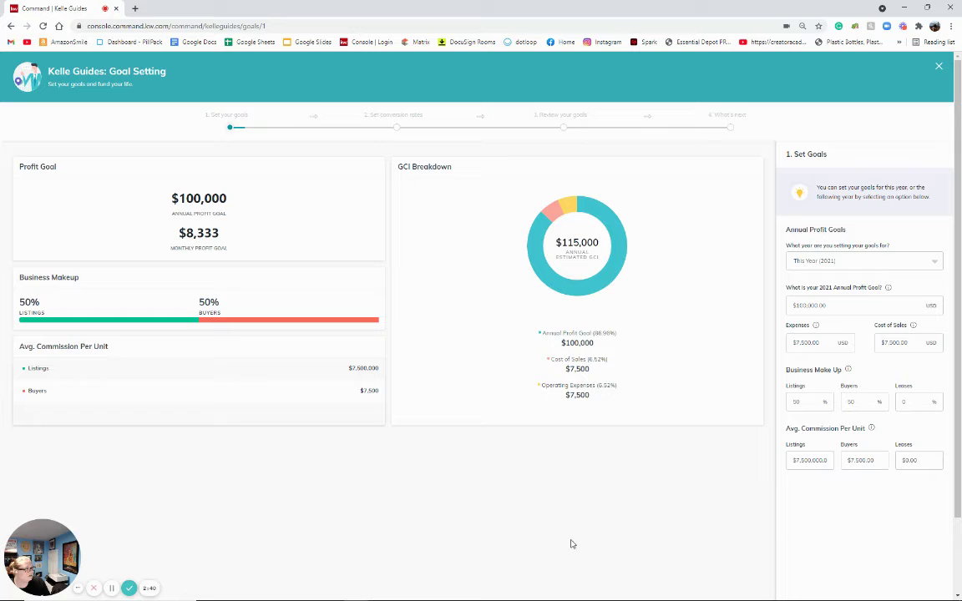
scroll(804, 413, "down", 2)
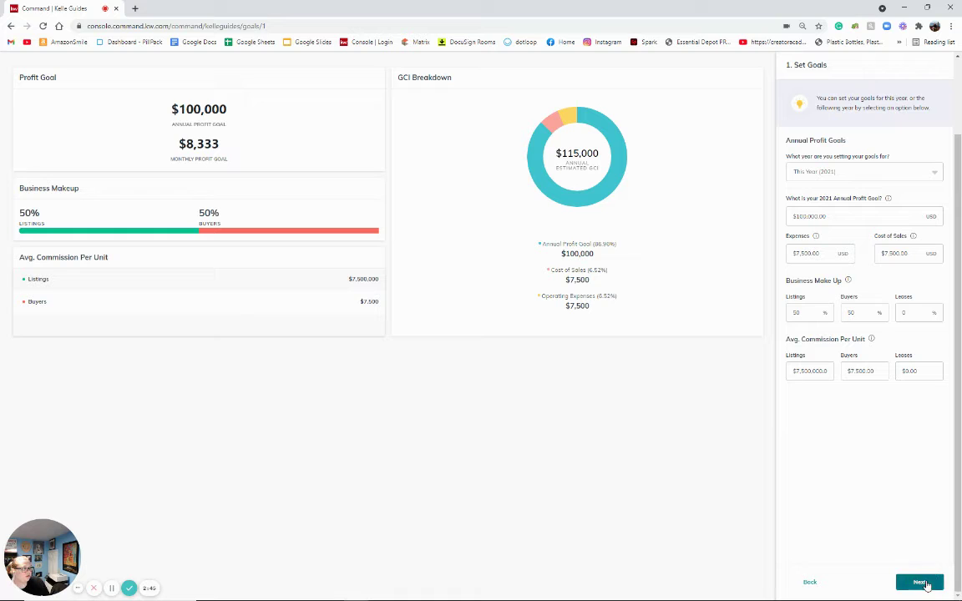
Advance to Set Conversion Rates, keeping the default 5%, 5%, 50%, 50%, 50% and 75% rates
left_click(922, 579)
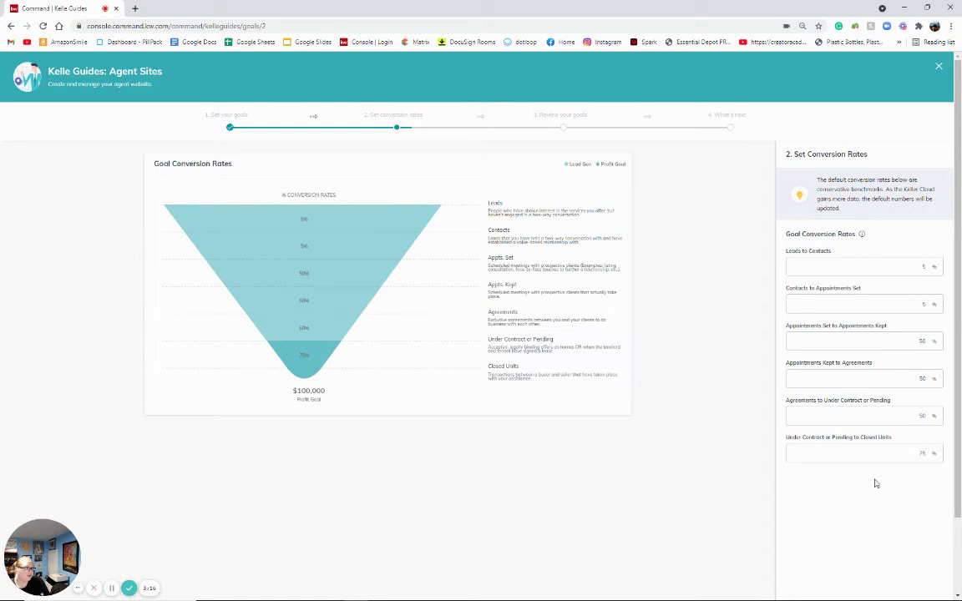
scroll(875, 484, "down", 2)
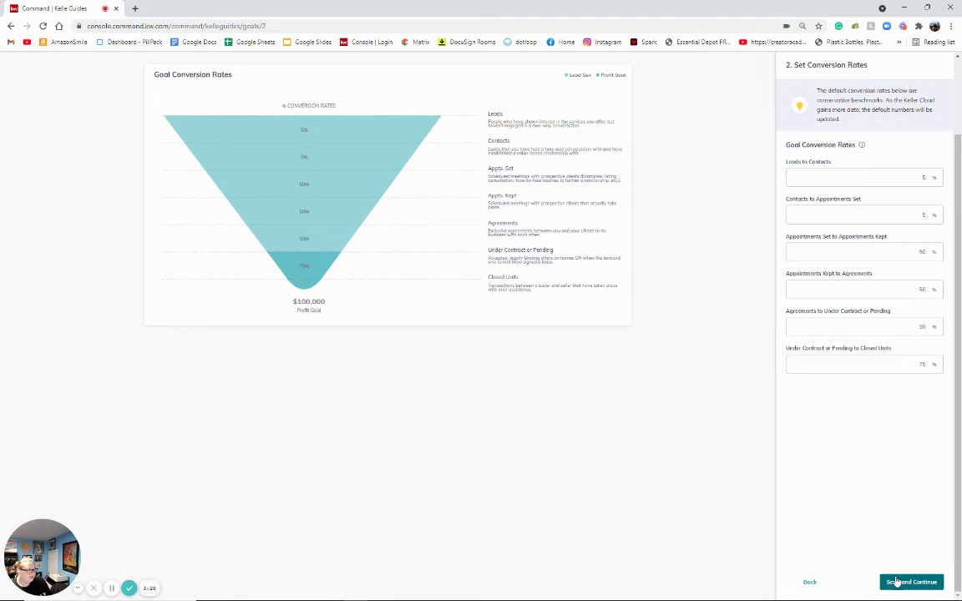
left_click(897, 582)
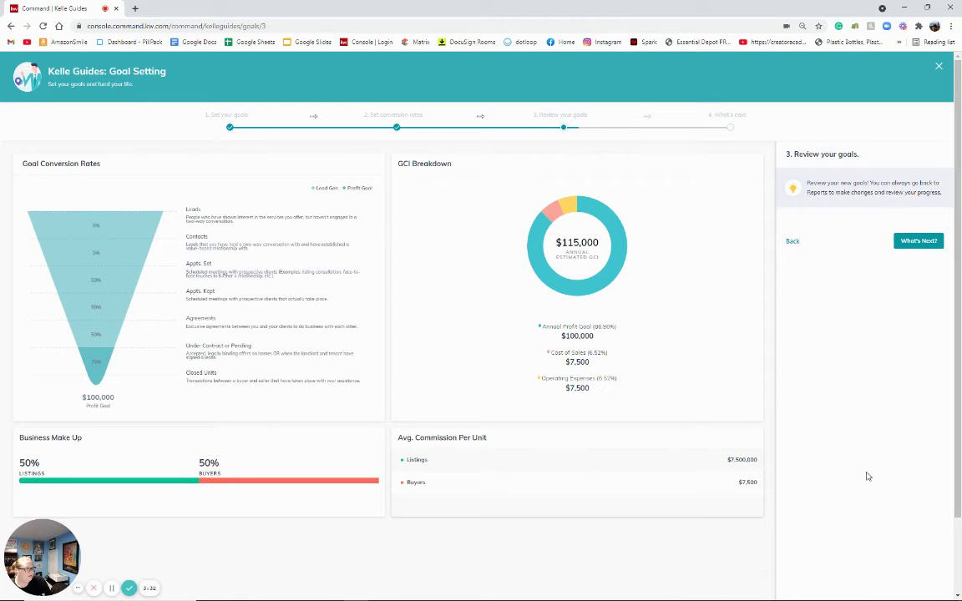
scroll(868, 476, "down", 1)
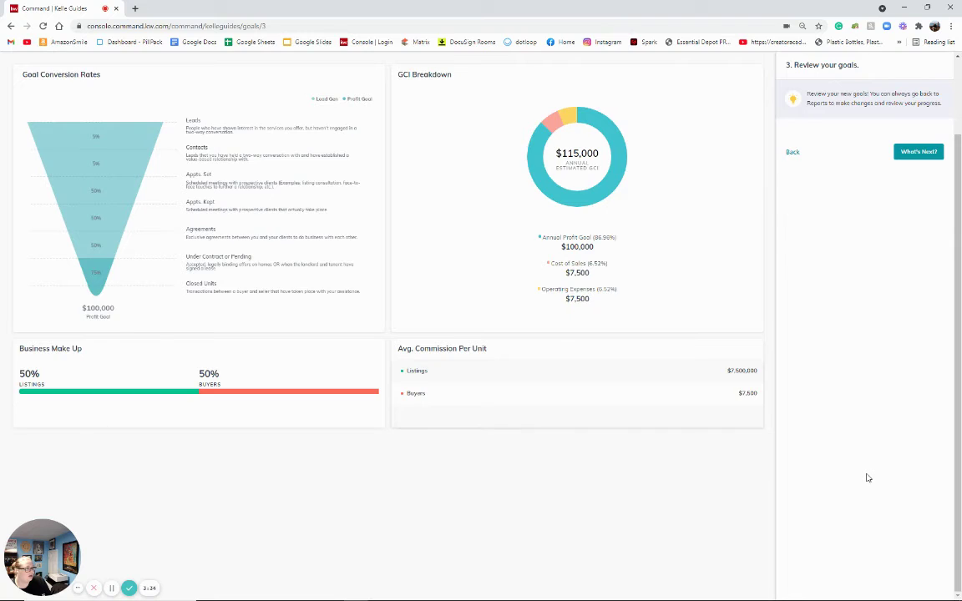
scroll(867, 476, "up", 1)
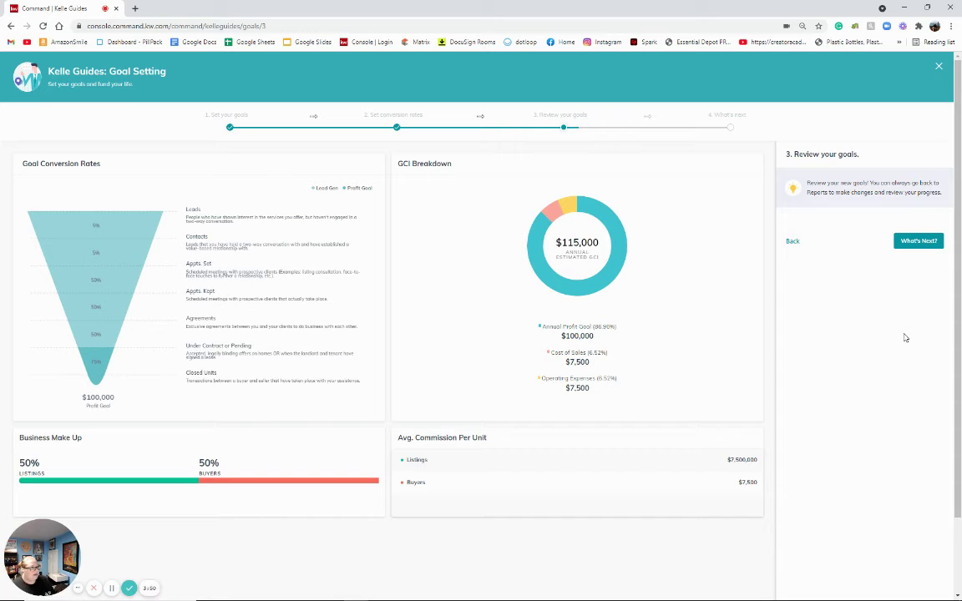
double_click(742, 460)
left_click(230, 131)
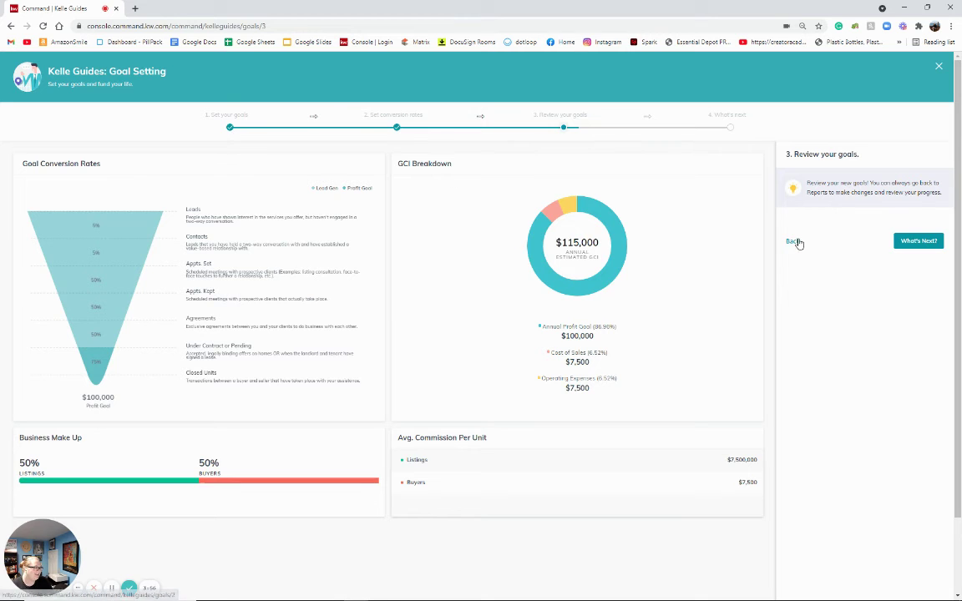
Return to Set Goals and trim the Listings average commission to $7,500
left_click(795, 242)
left_click(810, 579)
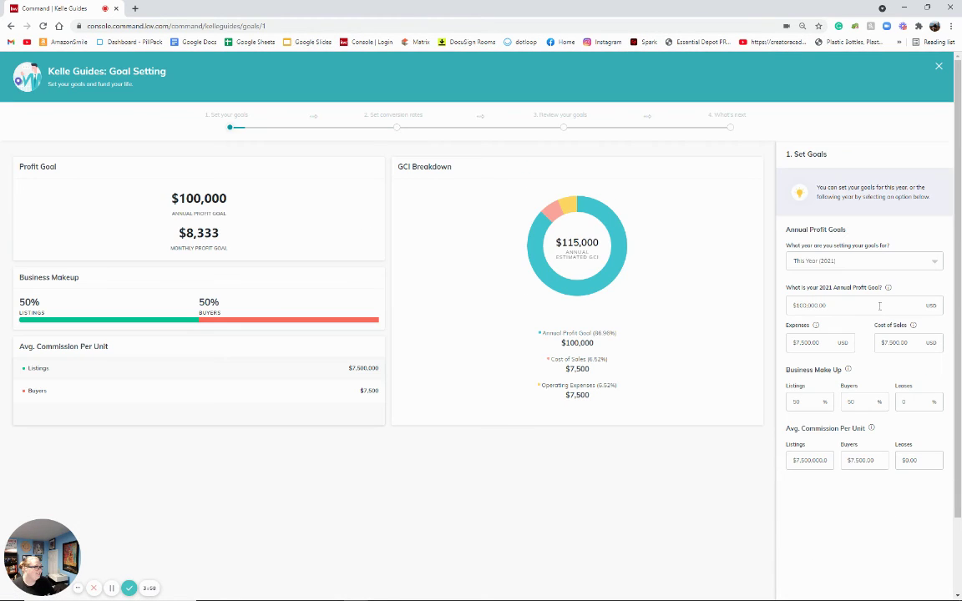
left_click(809, 460)
left_click_drag(827, 460, 808, 462)
key("BackSpace")
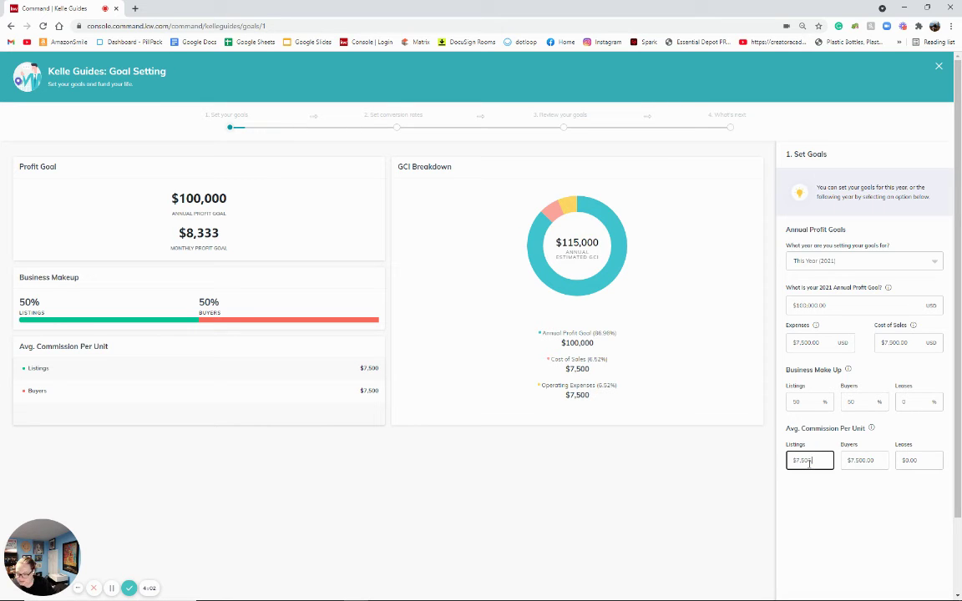
left_click(902, 484)
scroll(901, 504, "down", 1)
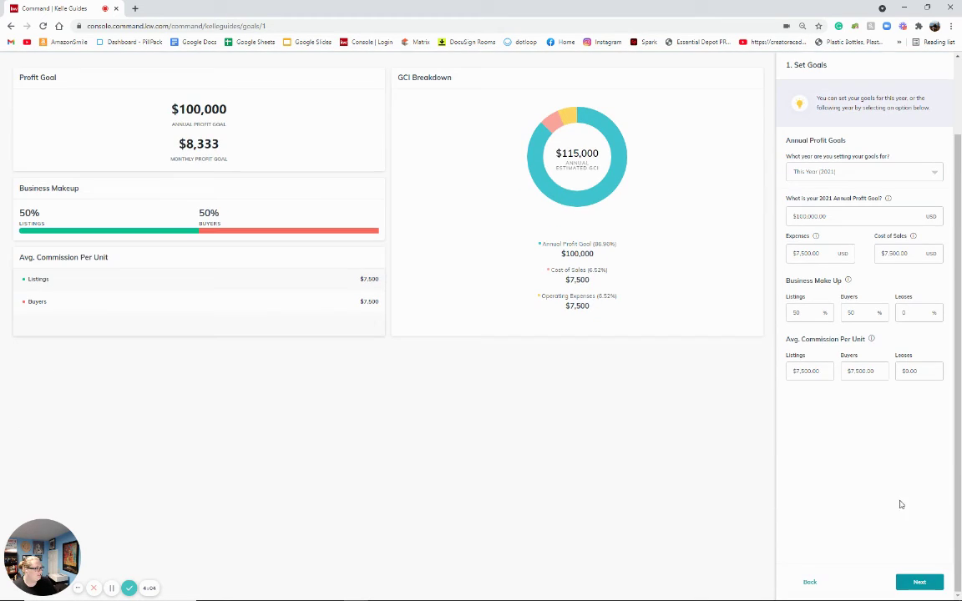
Save the conversion rates again and finish the goal review
left_click(921, 581)
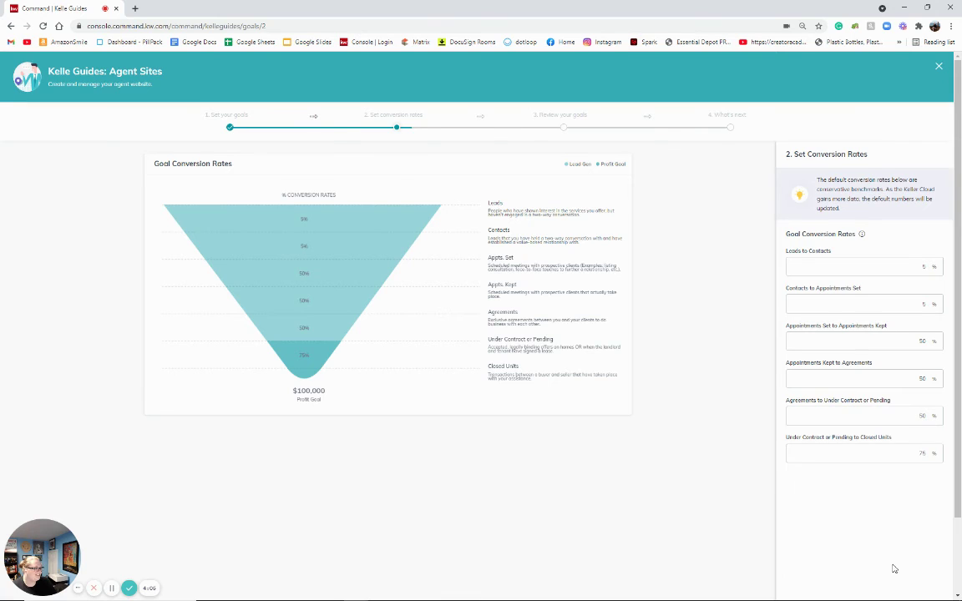
scroll(893, 569, "down", 1)
left_click(915, 580)
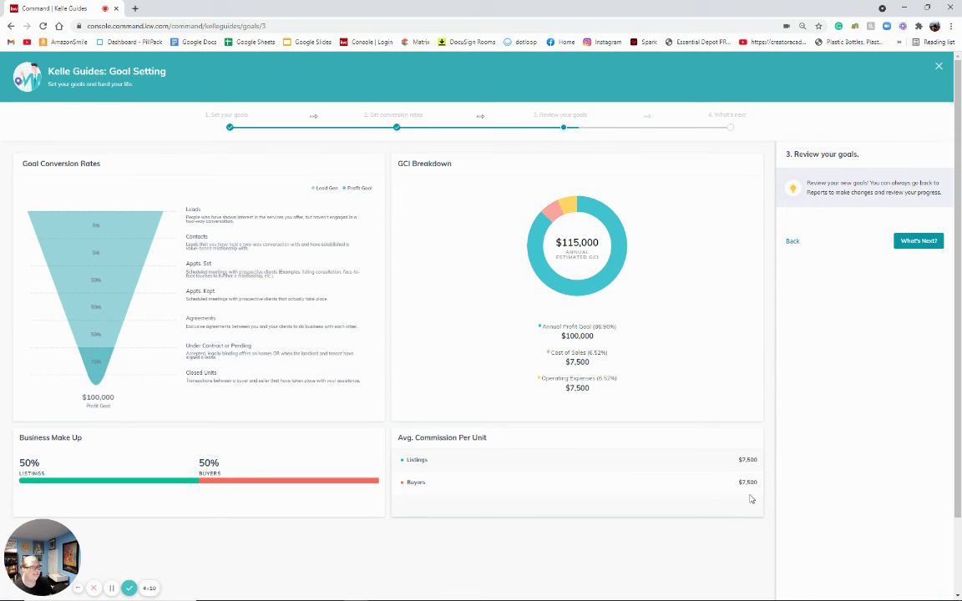
left_click(934, 244)
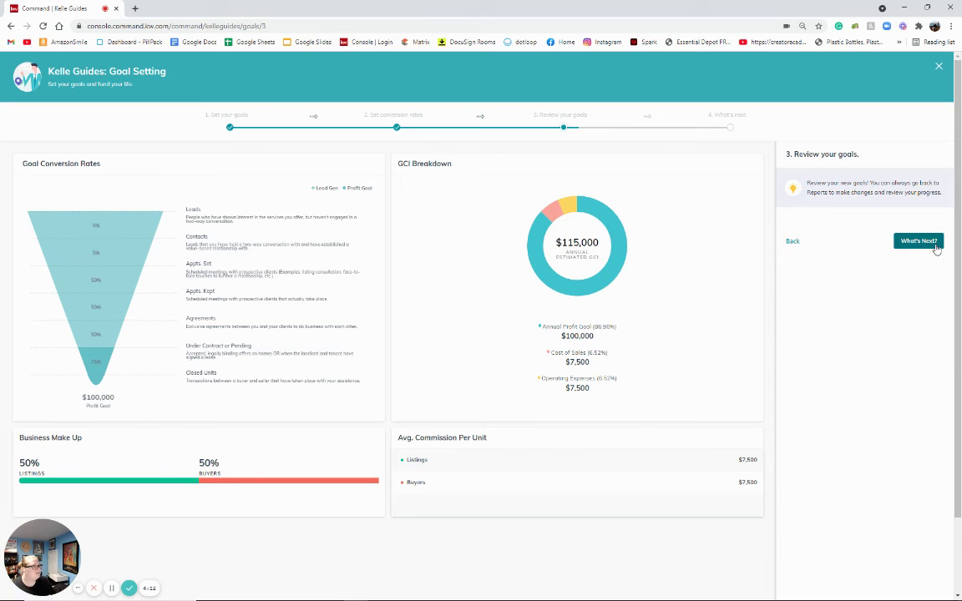